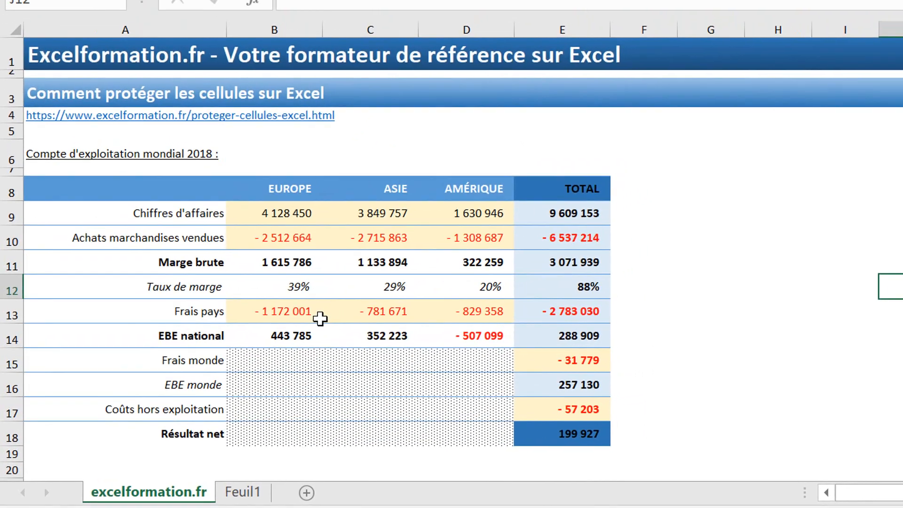
- Clear Verrouillée in the Protection settings of the Europe revenue cell B9
{"action": "left_click", "coordinate": [314, 245]}
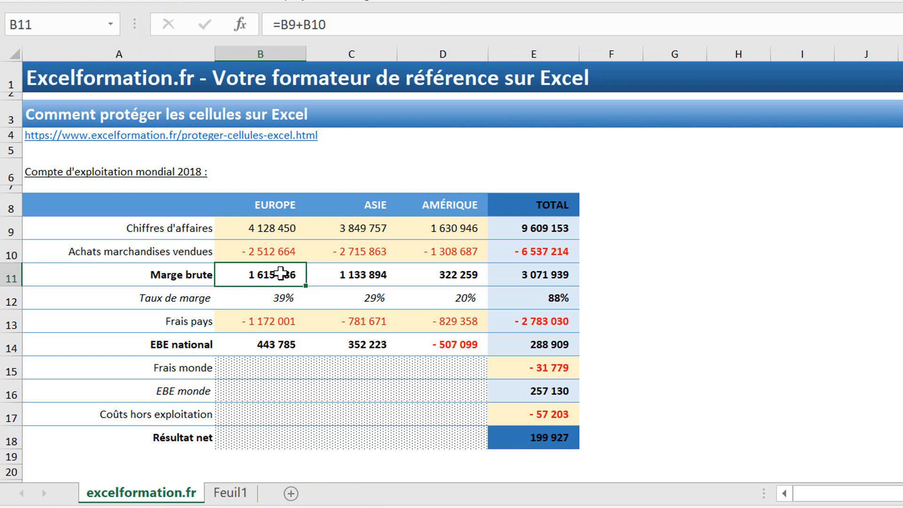
{"action": "left_click", "coordinate": [265, 226]}
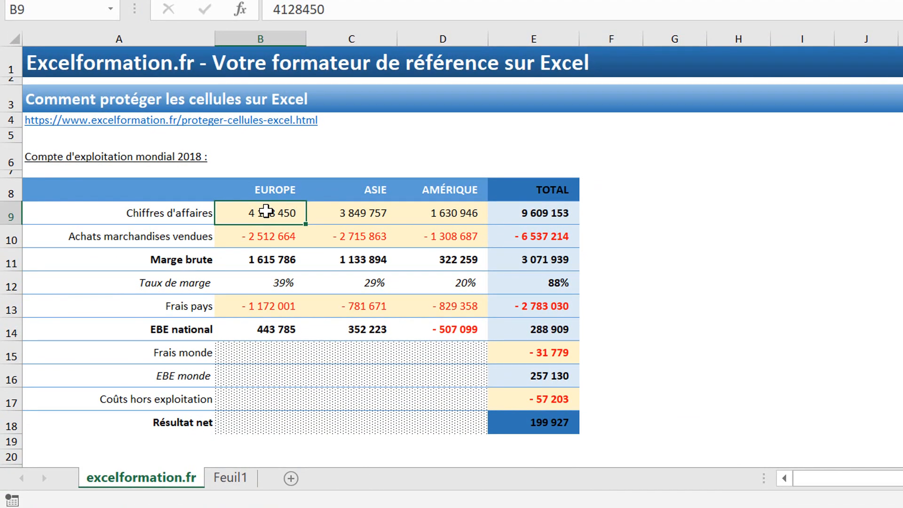
{"action": "right_click", "coordinate": [266, 226]}
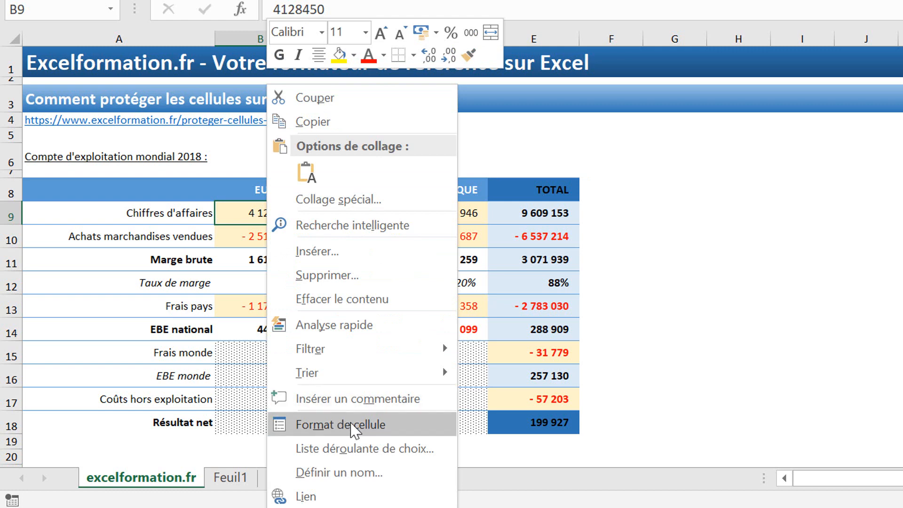
{"action": "left_click", "coordinate": [354, 427]}
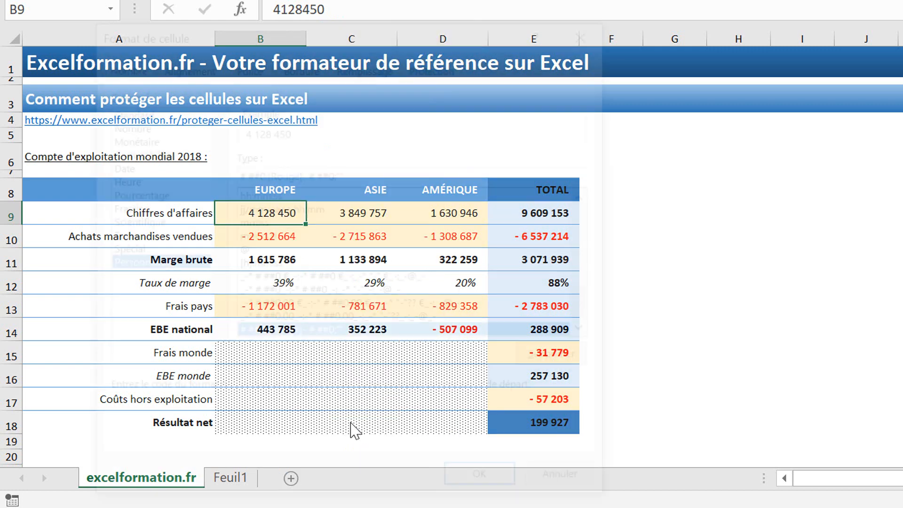
{"action": "left_click", "coordinate": [434, 66]}
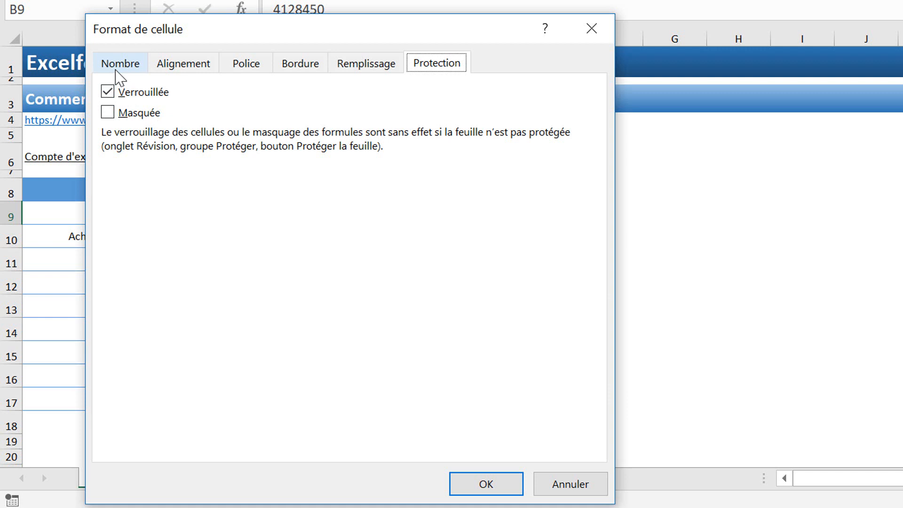
{"action": "left_click", "coordinate": [108, 92]}
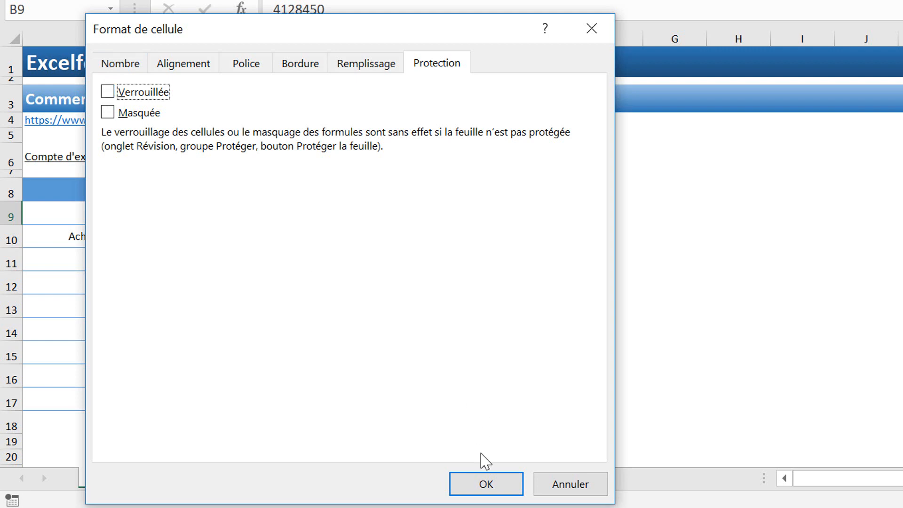
{"action": "left_click", "coordinate": [481, 490]}
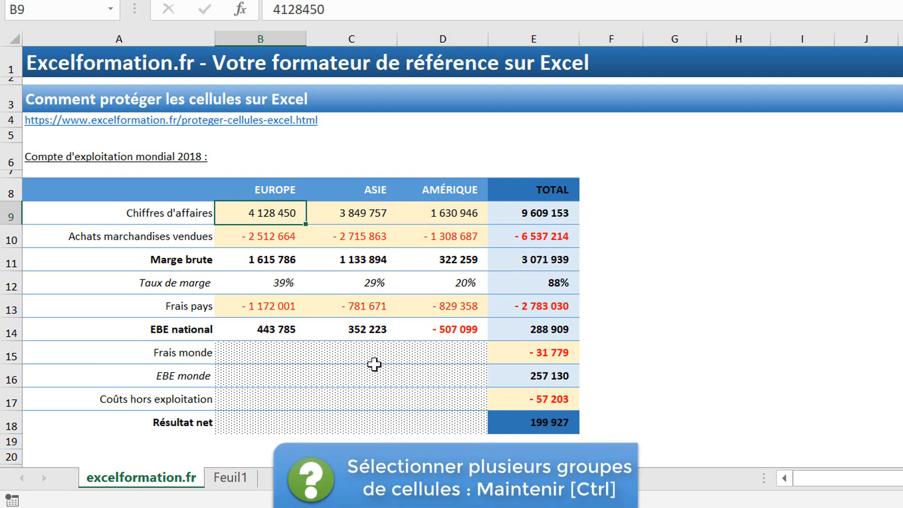
- Select B9:D10, B13:D13, E15 and E17 together and clear Verrouillée for all of them
{"action": "left_click_drag", "start_coordinate": [262, 220], "coordinate": [453, 236]}
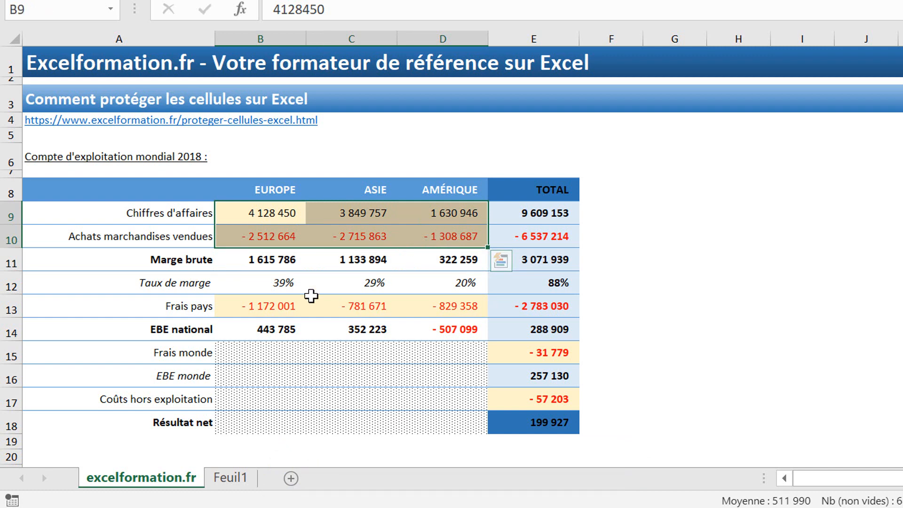
{"action": "left_click_drag", "start_coordinate": [278, 303], "coordinate": [439, 307]}
{"action": "left_click", "coordinate": [530, 352], "text": "ctrl"}
{"action": "left_click", "coordinate": [529, 399], "text": "ctrl"}
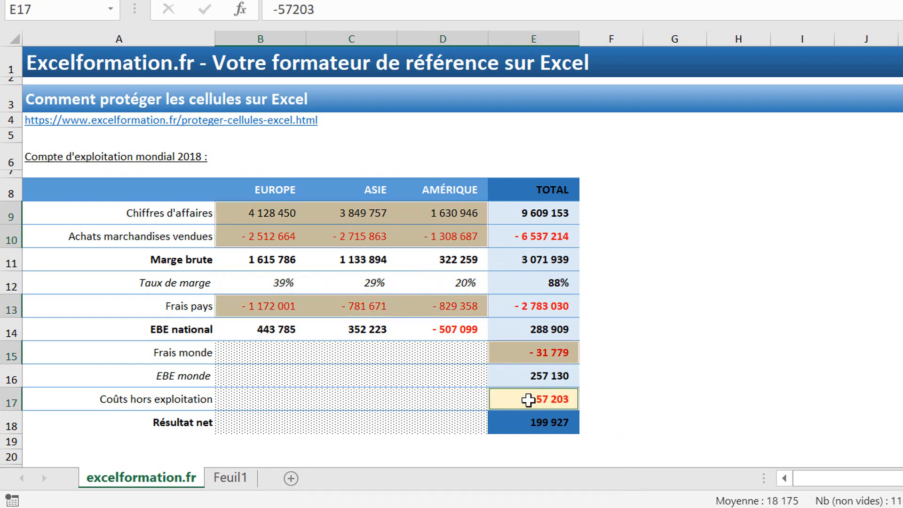
{"action": "right_click", "coordinate": [528, 399]}
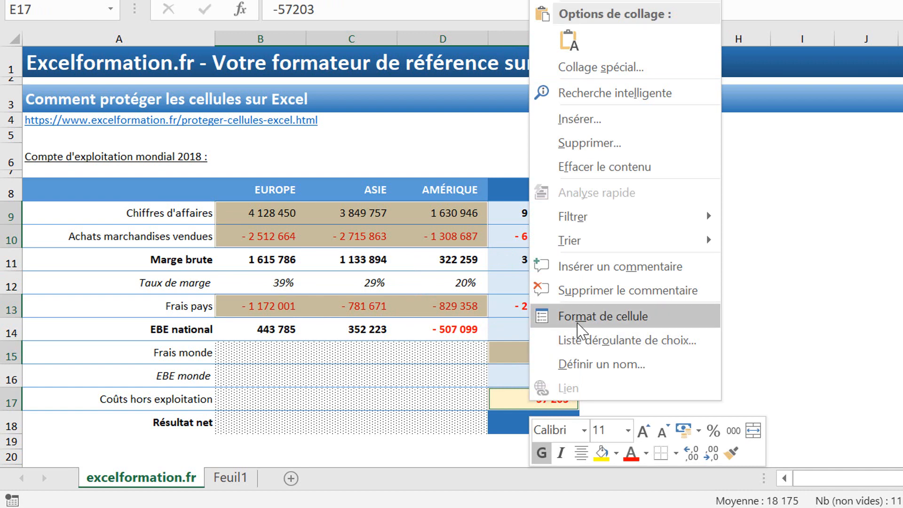
{"action": "left_click", "coordinate": [567, 316]}
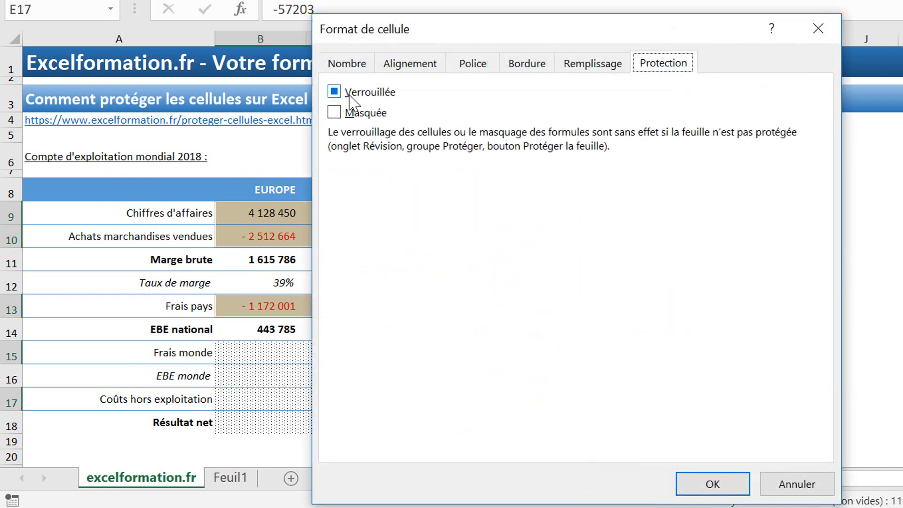
{"action": "left_click", "coordinate": [351, 94]}
{"action": "left_click", "coordinate": [350, 94]}
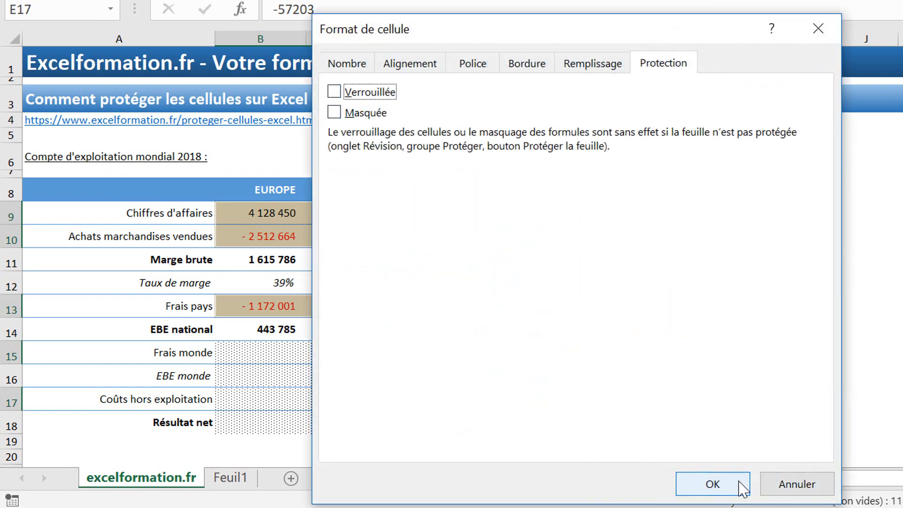
{"action": "left_click", "coordinate": [741, 484]}
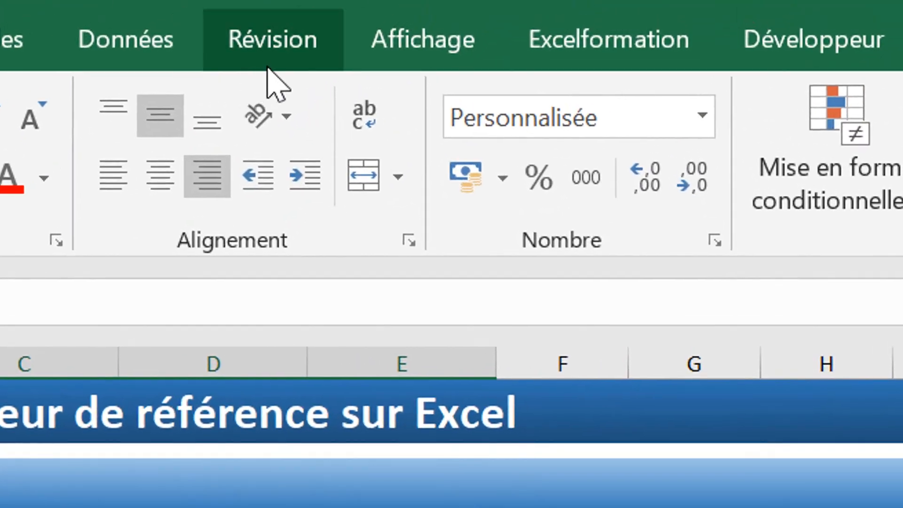
- Protect the sheet from the Révision tab, entering the password and confirming it
{"action": "left_click", "coordinate": [272, 58]}
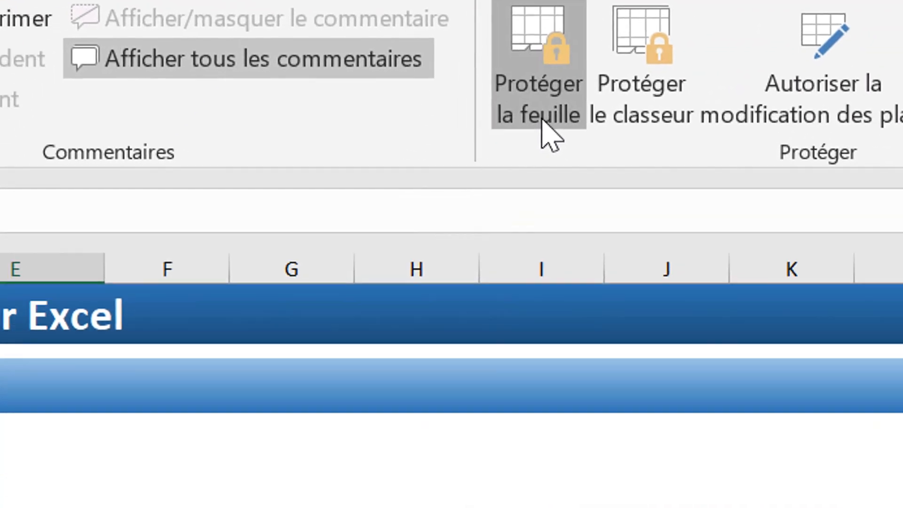
{"action": "left_click", "coordinate": [518, 212]}
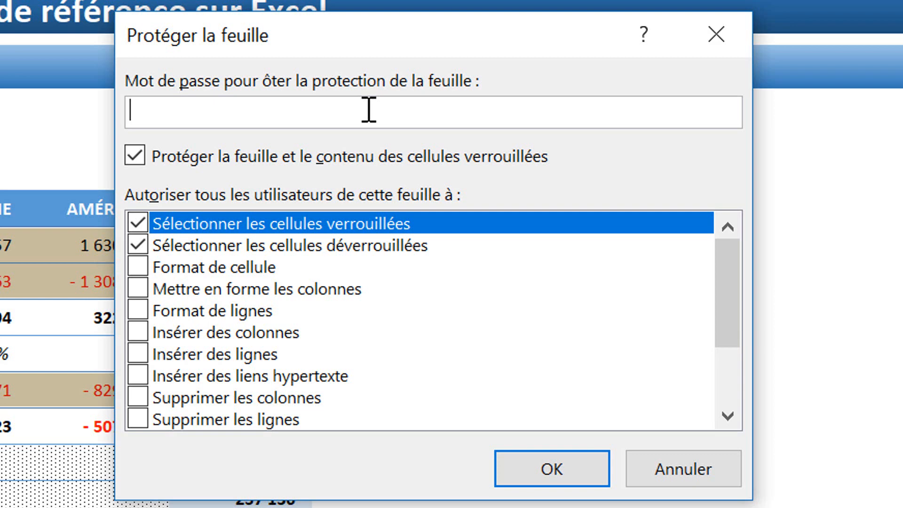
{"action": "type", "text": "1234"}
{"action": "key", "text": "Return"}
{"action": "type", "text": "1"}
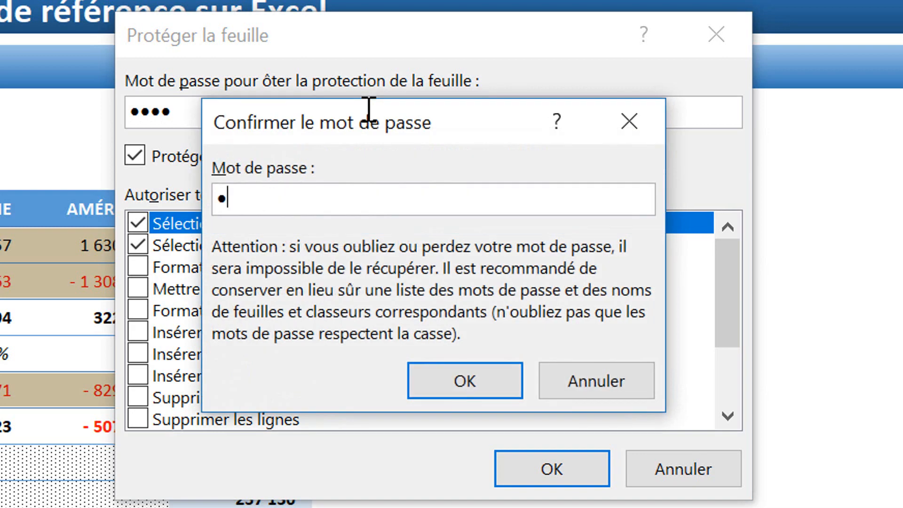
{"action": "type", "text": "234"}
{"action": "key", "text": "Return"}
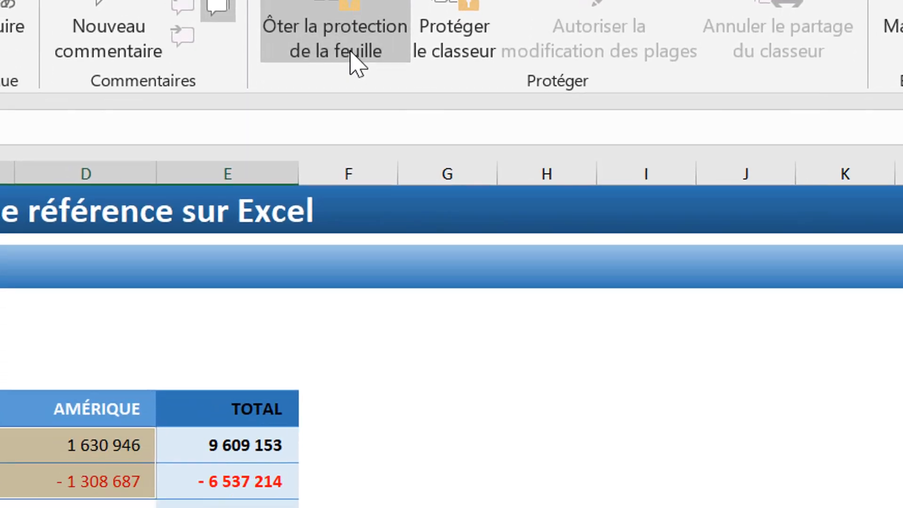
- Unprotect the sheet by entering its password
{"action": "left_click", "coordinate": [350, 52]}
{"action": "type", "text": "123"}
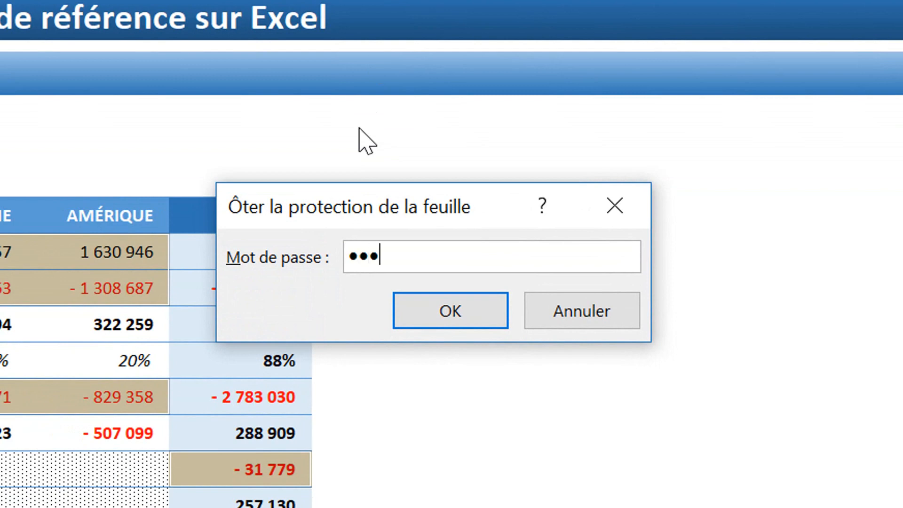
{"action": "type", "text": "4"}
{"action": "key", "text": "Return"}
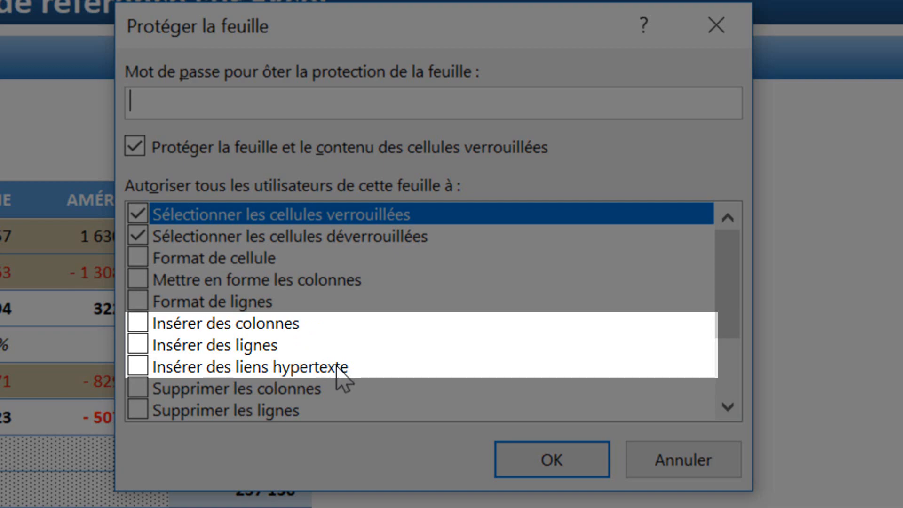
- Also allow sorting, AutoFilter, pivot tables, objects and scenarios, then protect the sheet with no password
{"action": "left_click_drag", "start_coordinate": [719, 316], "coordinate": [719, 378]}
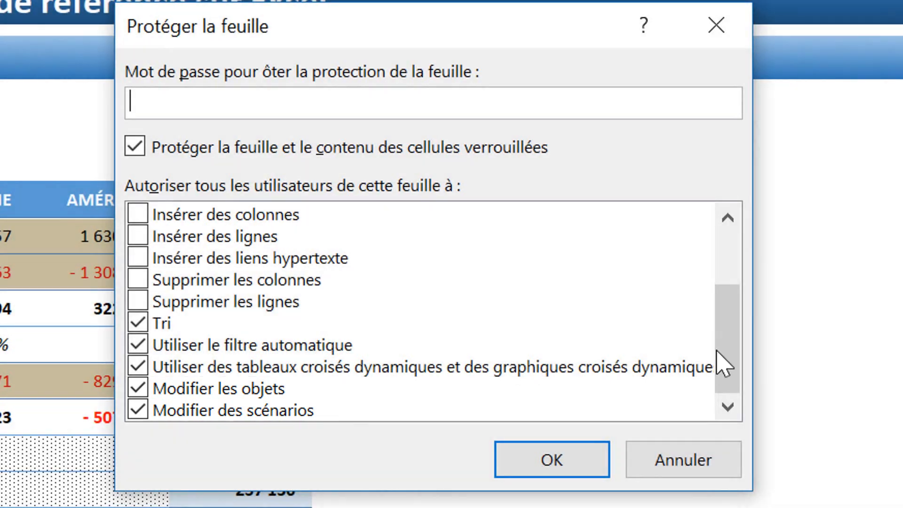
{"action": "left_click_drag", "start_coordinate": [727, 363], "coordinate": [747, 292]}
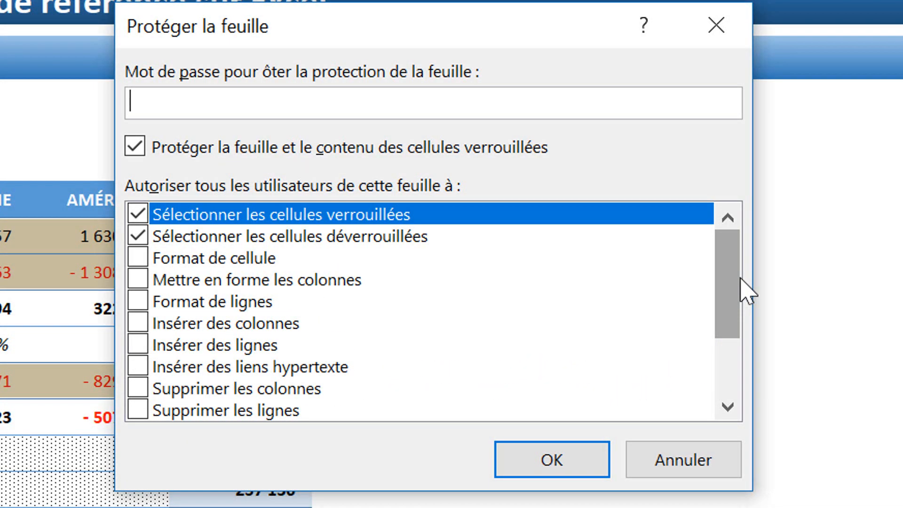
{"action": "left_click_drag", "start_coordinate": [746, 292], "coordinate": [738, 295]}
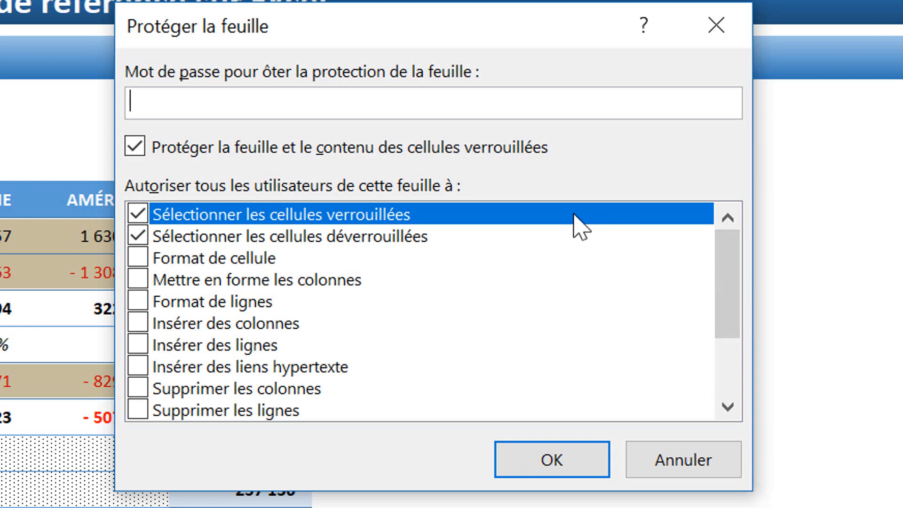
{"action": "left_click_drag", "start_coordinate": [740, 316], "coordinate": [724, 410]}
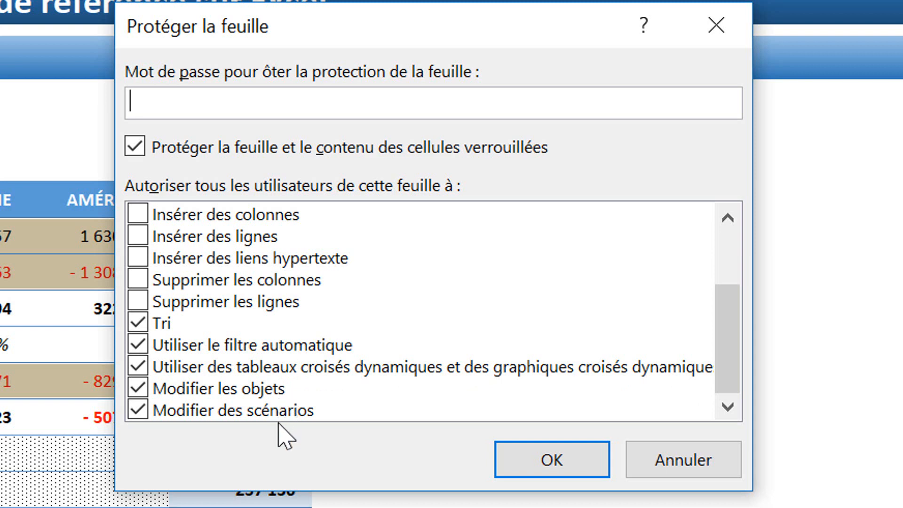
{"action": "left_click", "coordinate": [536, 465]}
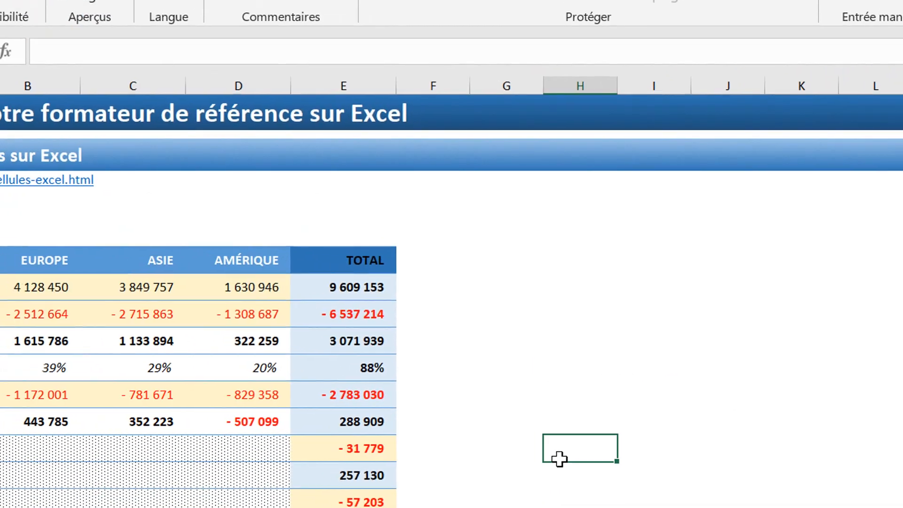
- Try editing a locked column H cell, dismiss the protected-sheet warning, then unprotect the sheet
{"action": "double_click", "coordinate": [559, 459]}
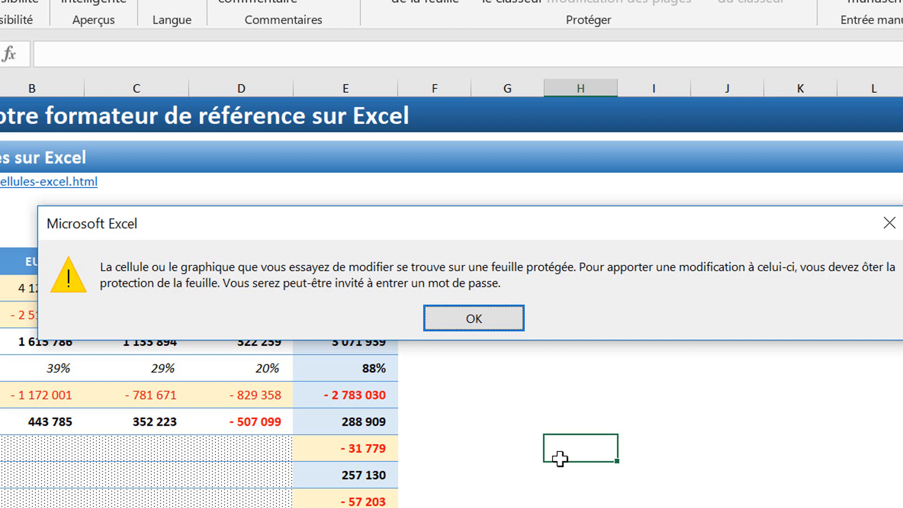
{"action": "left_click", "coordinate": [485, 319]}
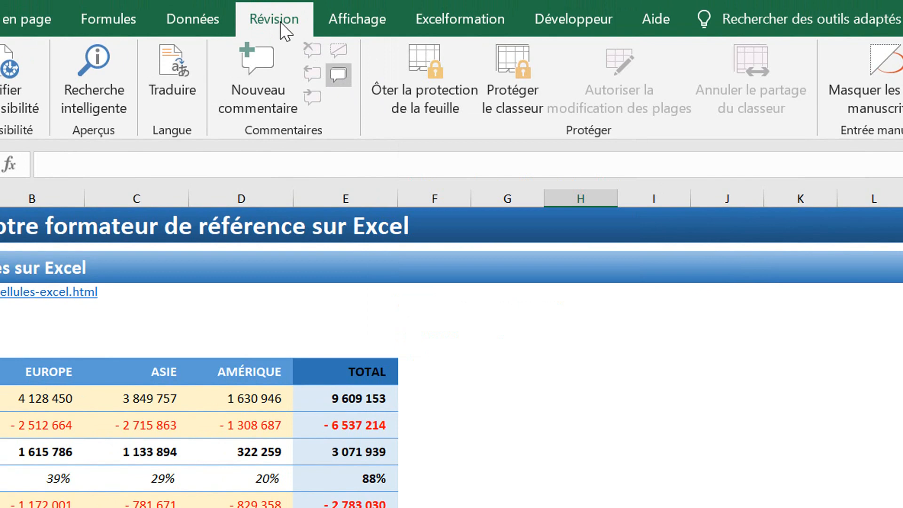
{"action": "left_click", "coordinate": [438, 97]}
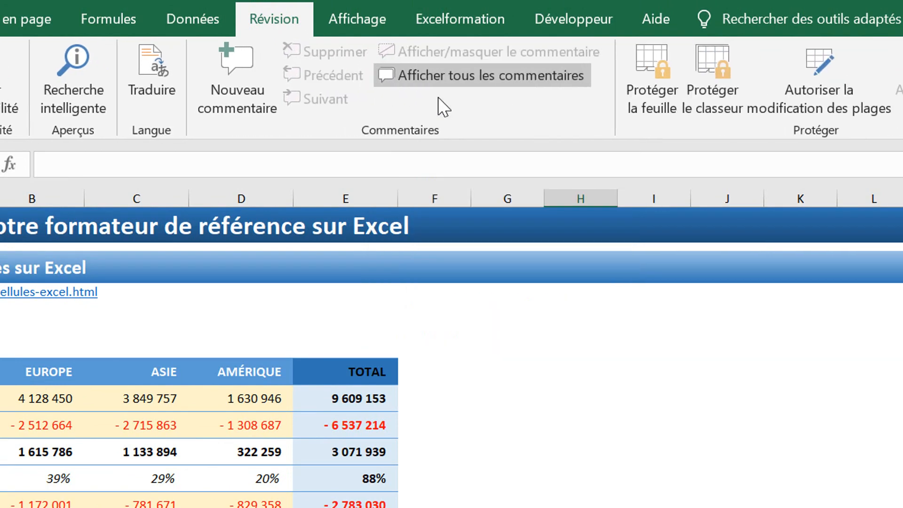